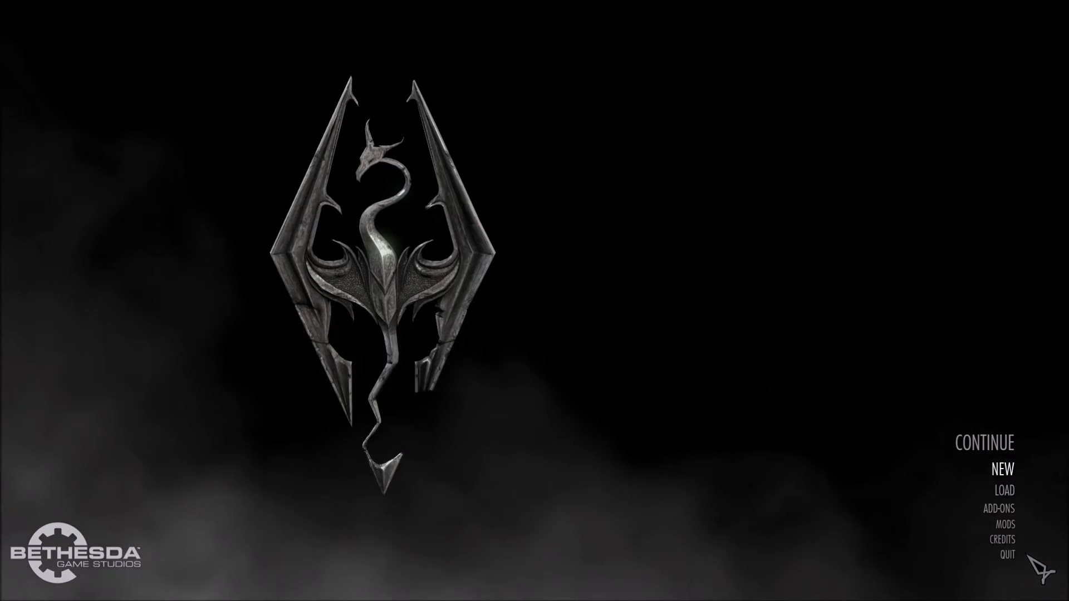
- Open the mods screen and view the details of Castle Volkihar Redux in My Library
click(1014, 528)
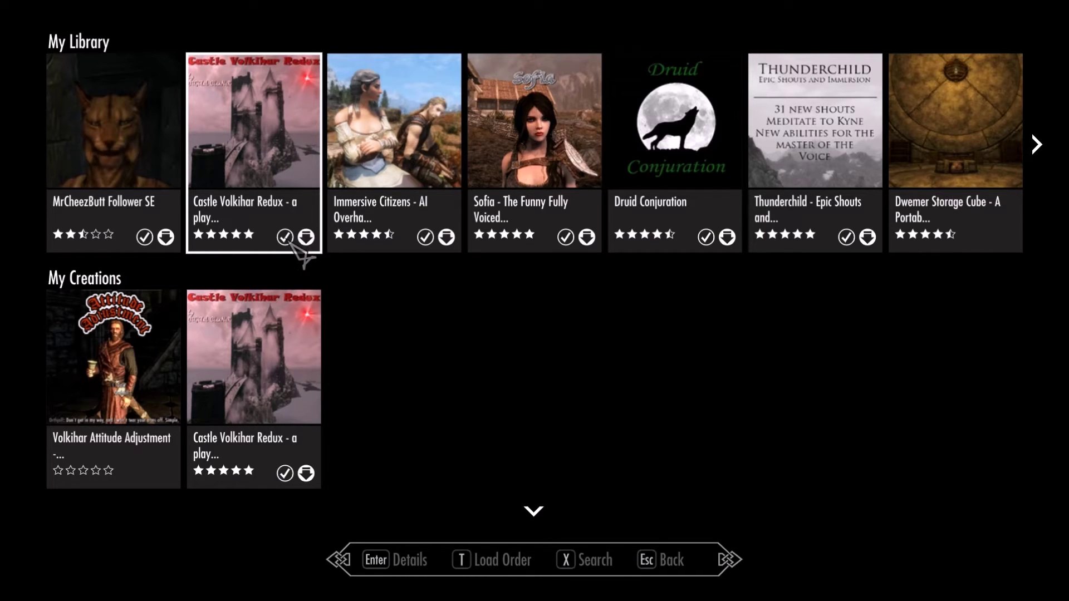
click(291, 154)
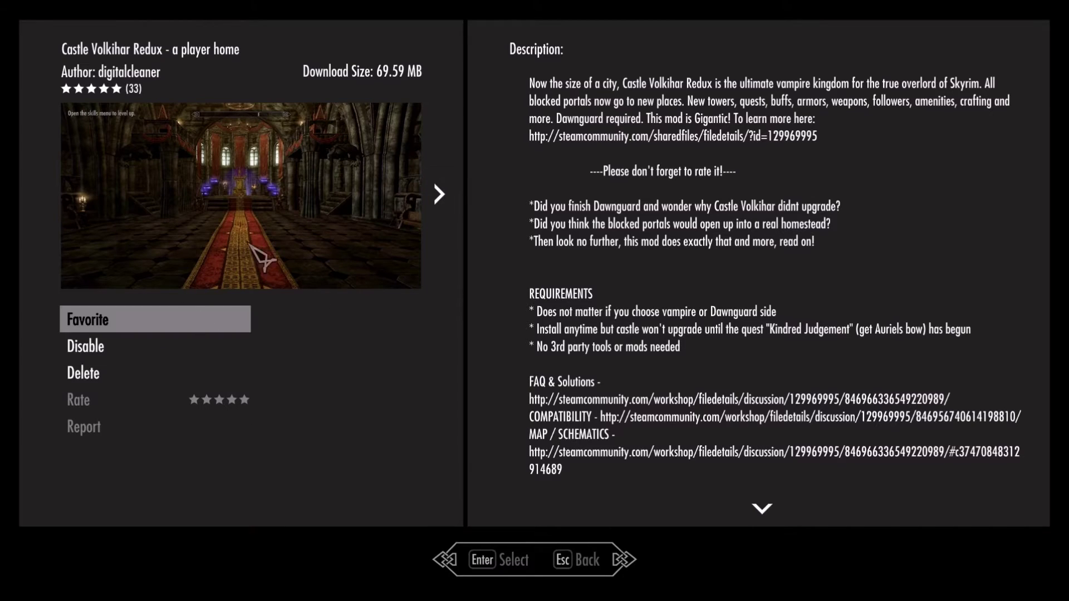
key(Escape)
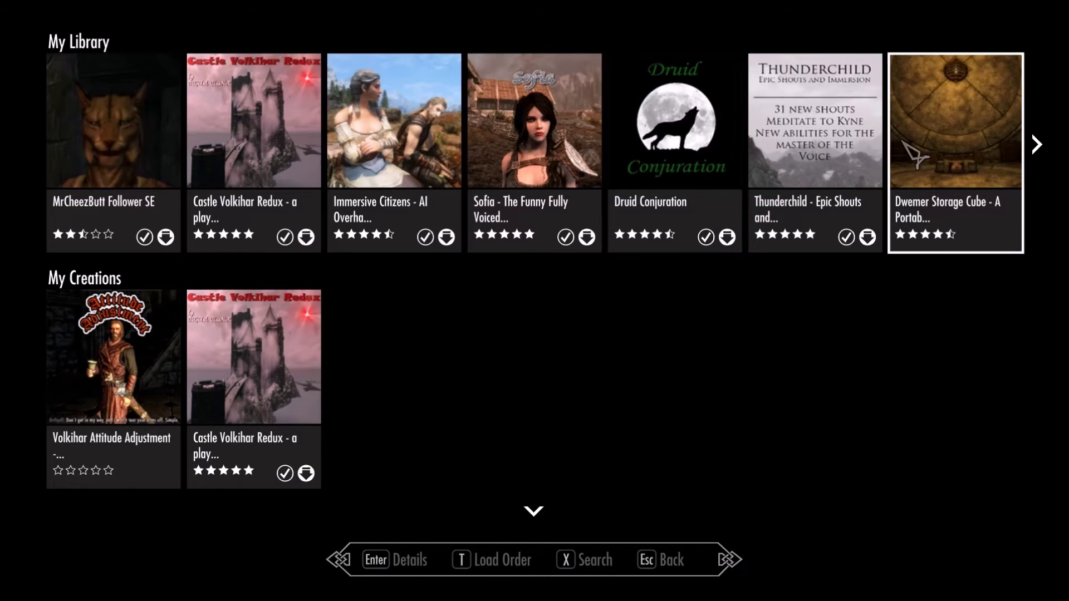
- Disable the Castle Volkihar Redux mod from its details page and return to the mod library
click(267, 170)
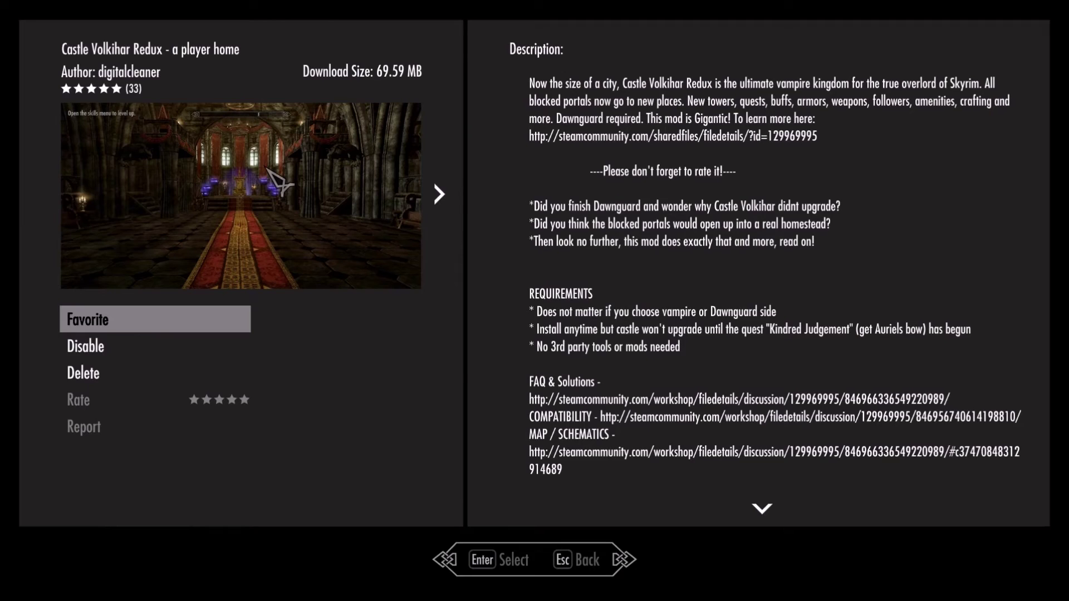
click(92, 347)
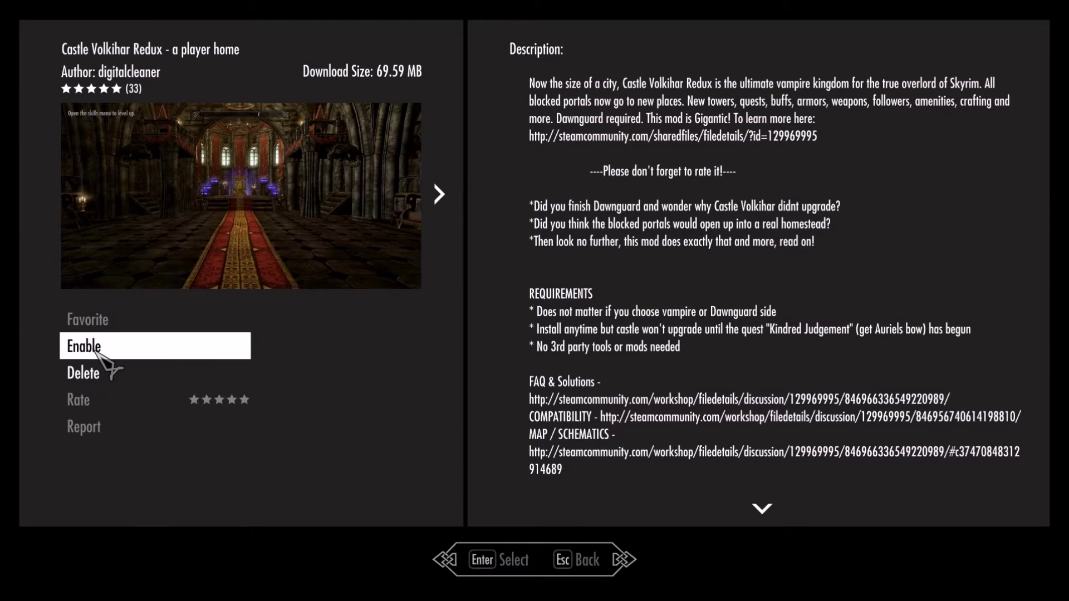
key(Escape)
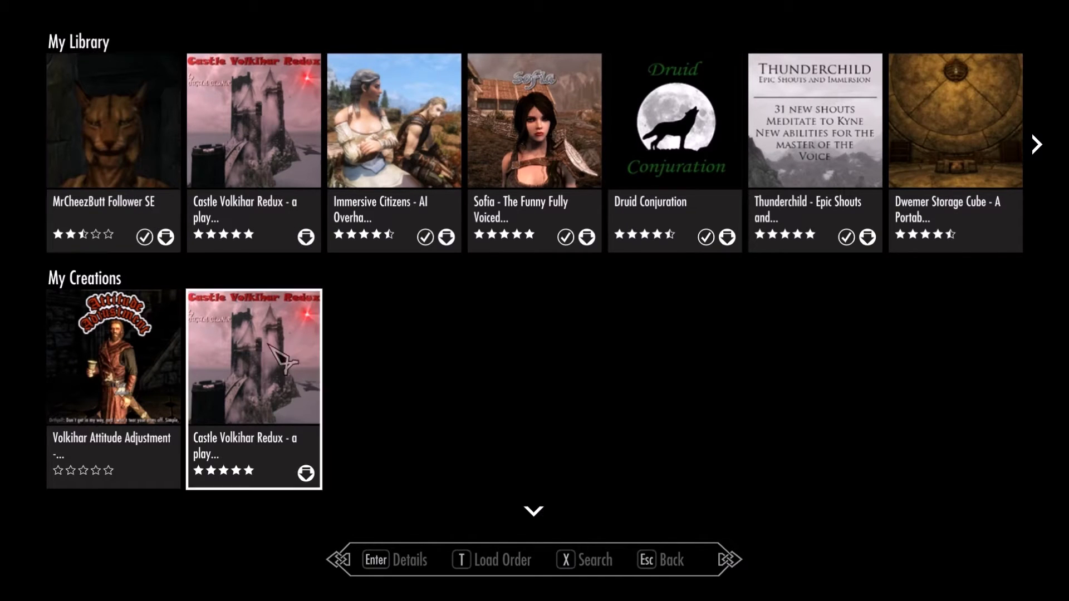
- In the load order, individually disable the Unofficial Skyrim patch, Open Cities, Relationship Dialogue Overhaul, Immersive Citizens, Druid Conjuration, MrCheezButt Follower and Sofia mods
click(509, 566)
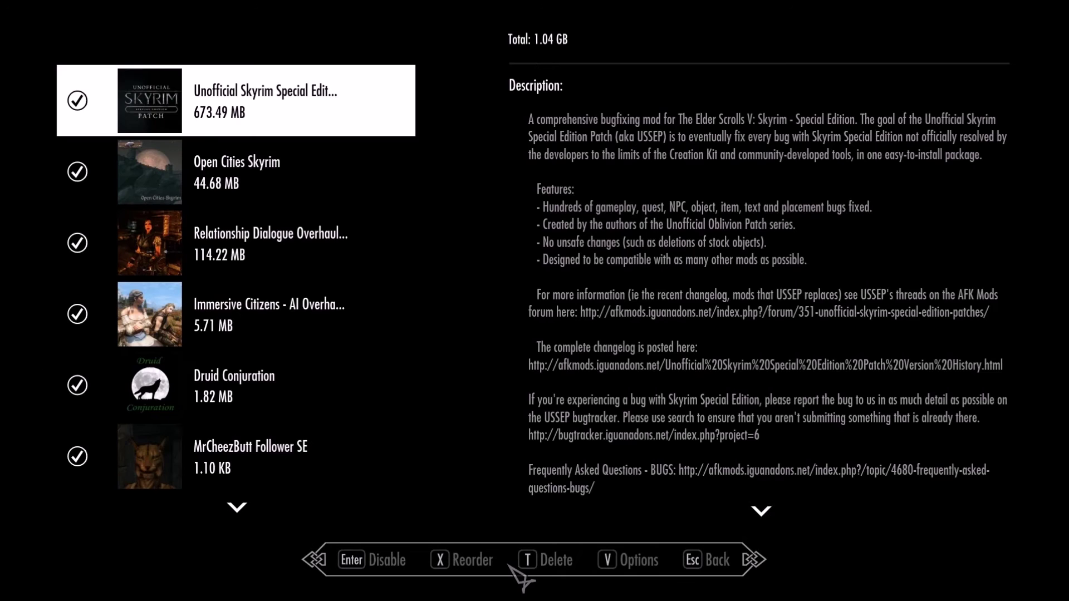
click(59, 92)
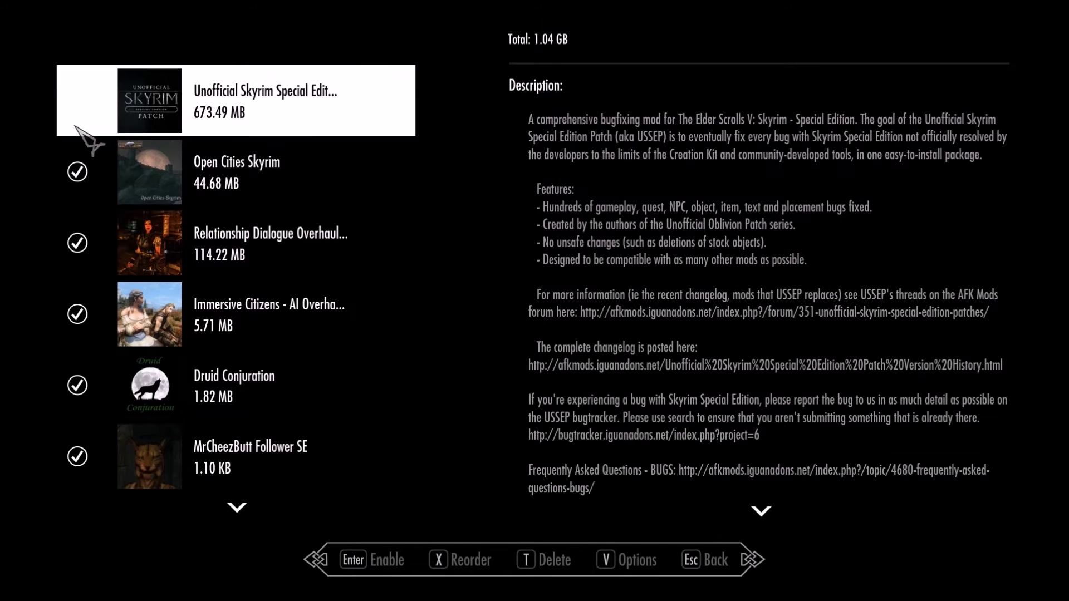
click(64, 162)
click(69, 234)
click(74, 305)
click(77, 367)
scroll(83, 390, down, 2)
click(79, 432)
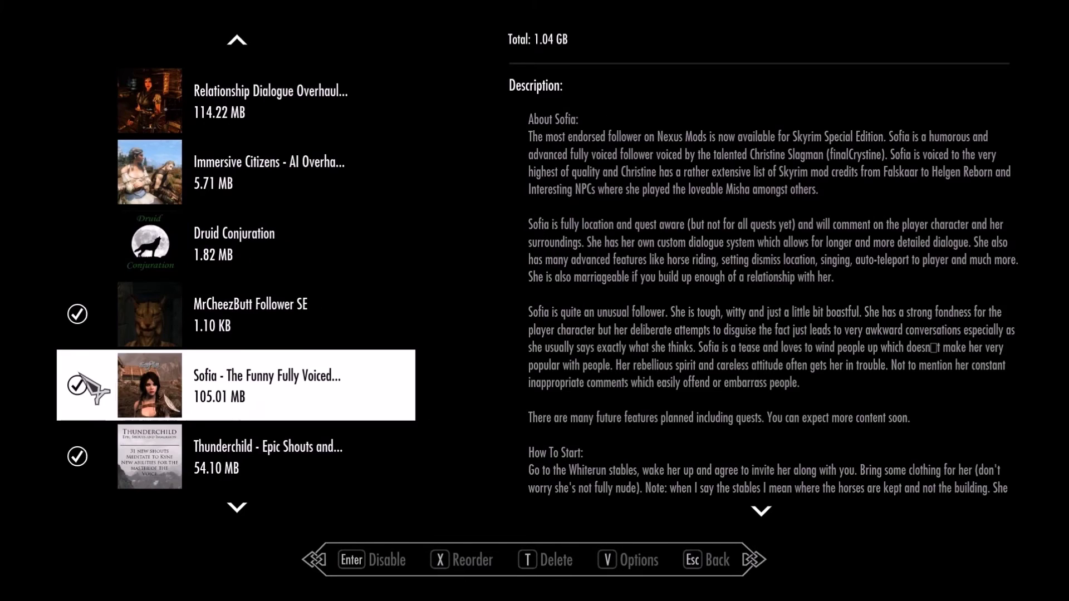
click(84, 334)
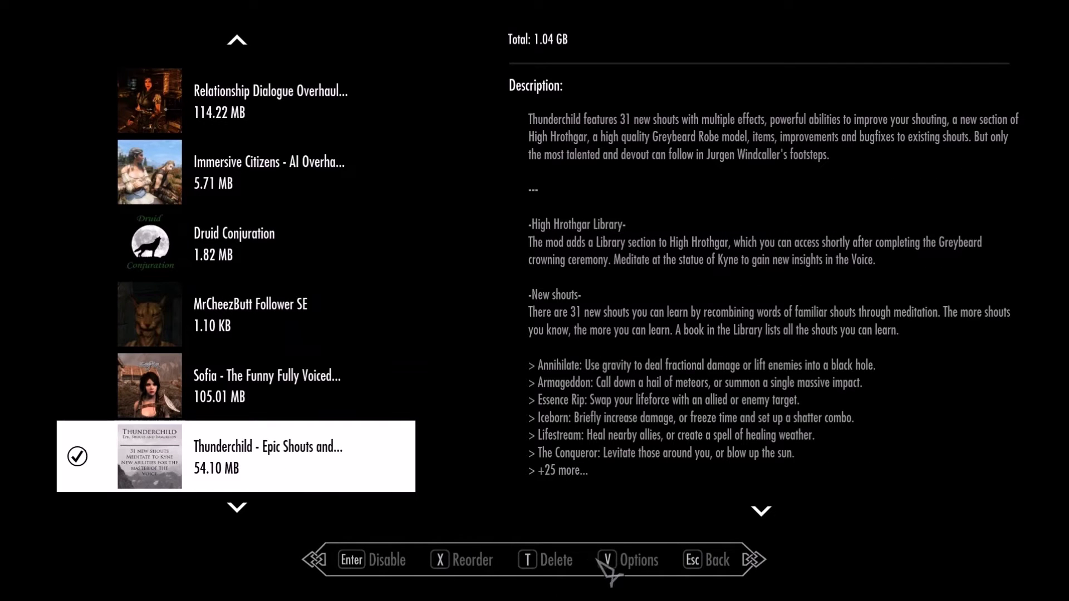
- Disable all mods at once, enable only Castle Volkihar Redux, and return to the mod library
click(617, 557)
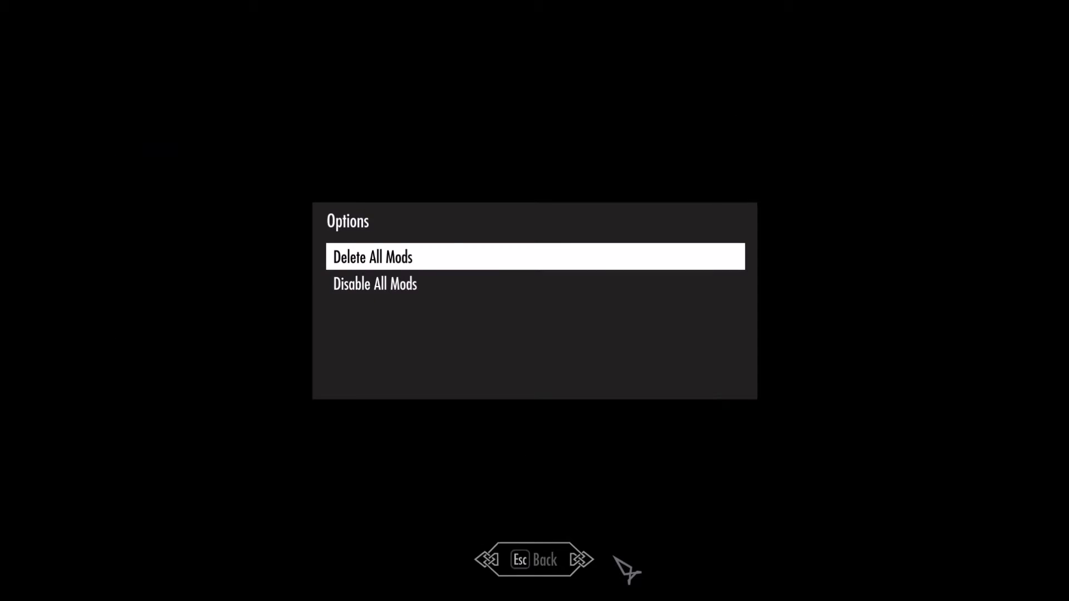
click(416, 284)
scroll(306, 406, down, 3)
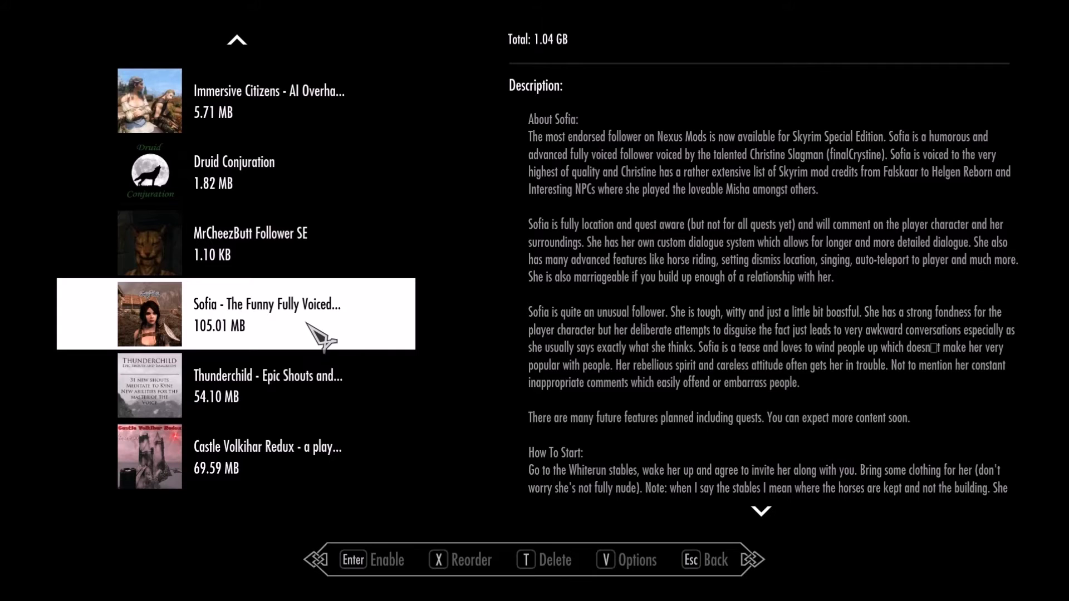
click(267, 472)
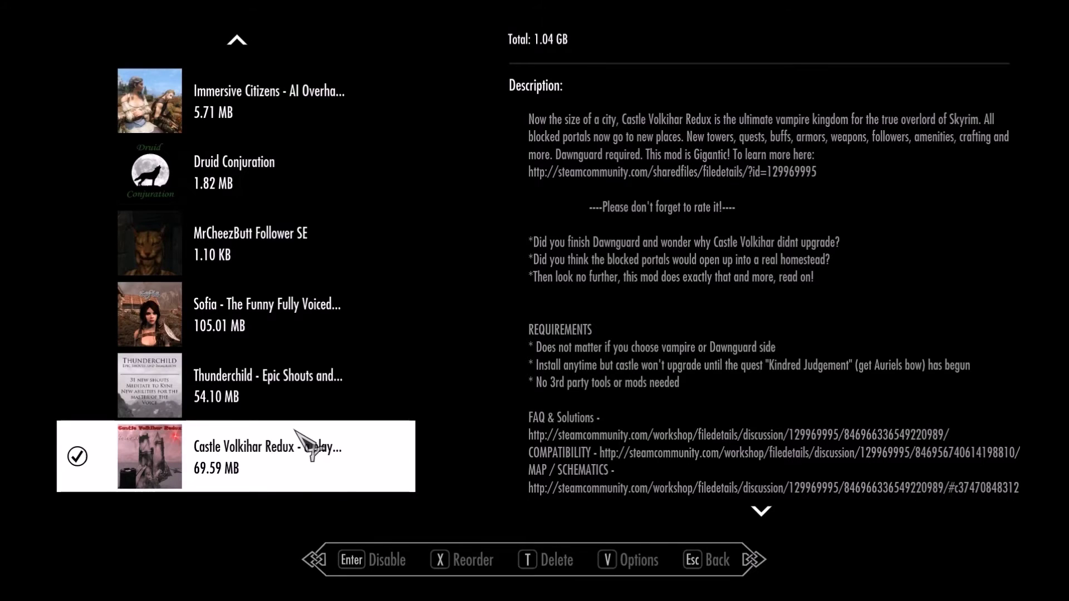
key(Escape)
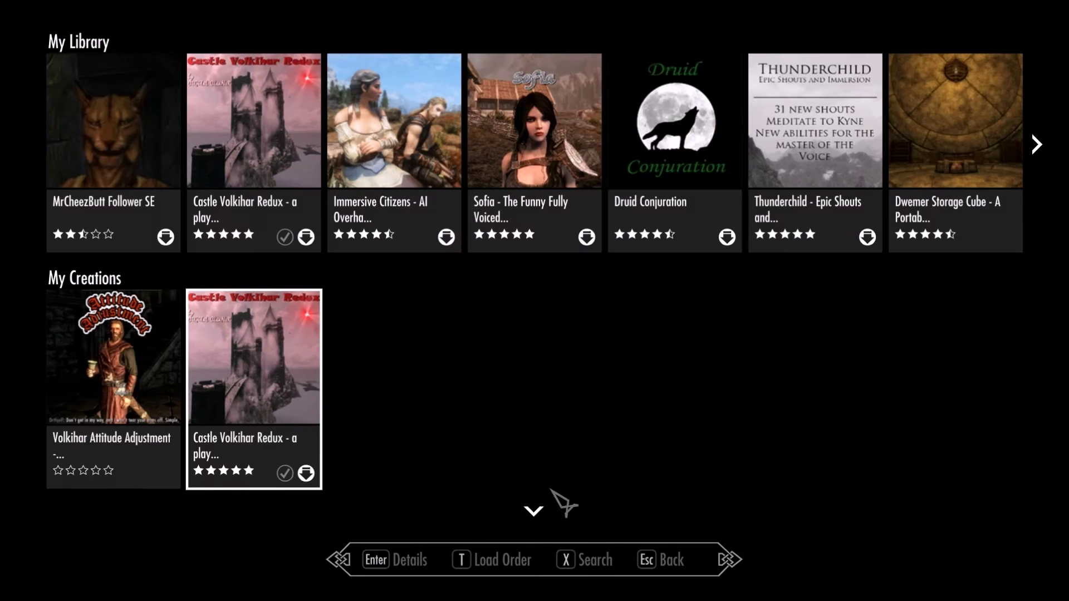
- Reopen the load order and enable the Thunderchild mod listed above Castle Volkihar Redux
click(509, 561)
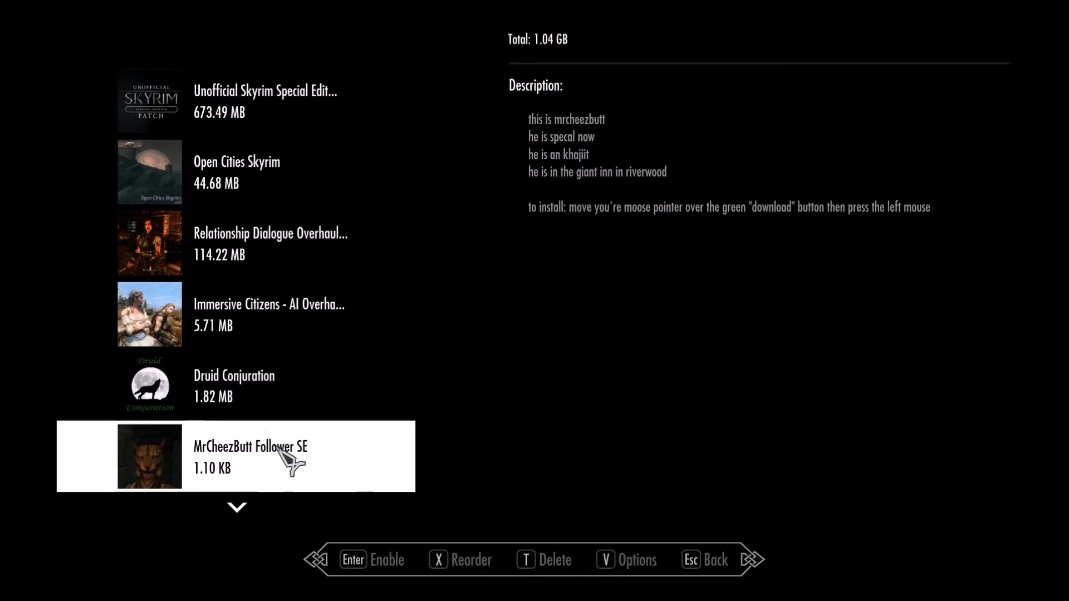
scroll(237, 467, down, 3)
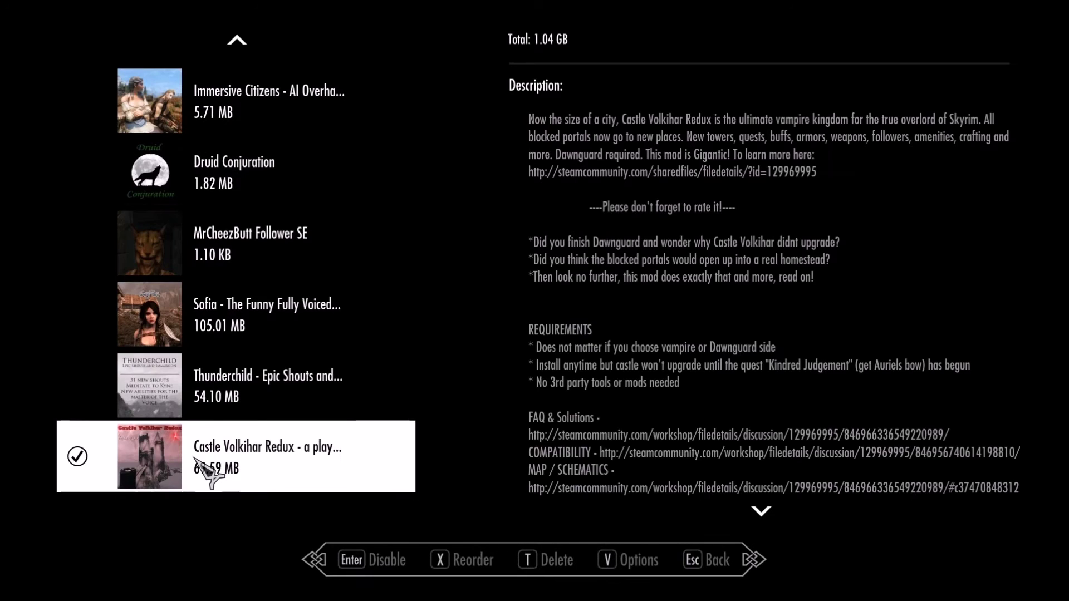
click(226, 396)
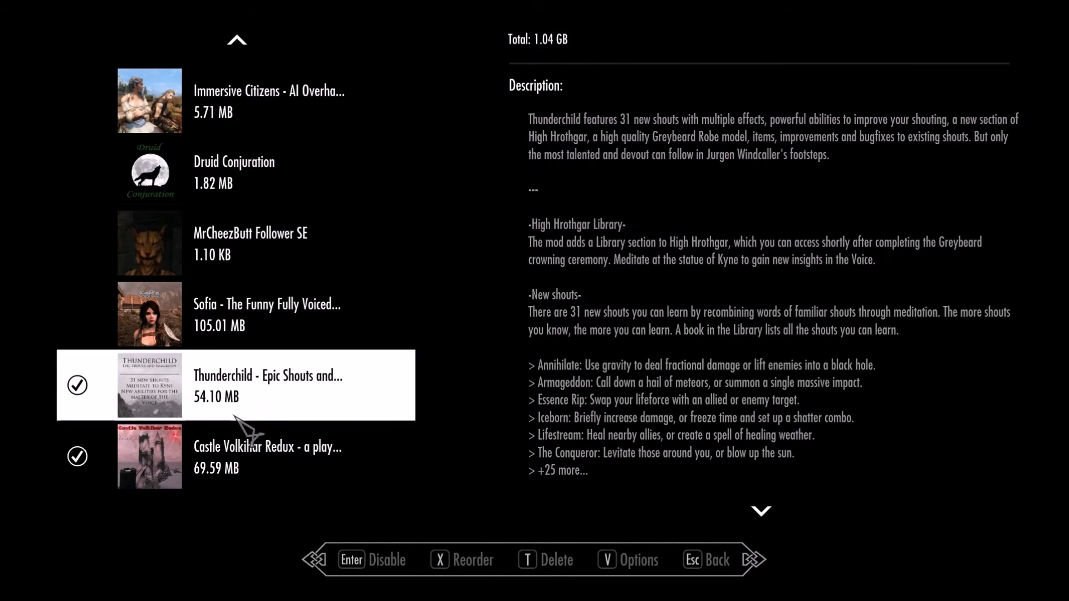
- Switch Thunderchild off and on again, and disable Castle Volkihar Redux in the load order
mouse_move(232, 436)
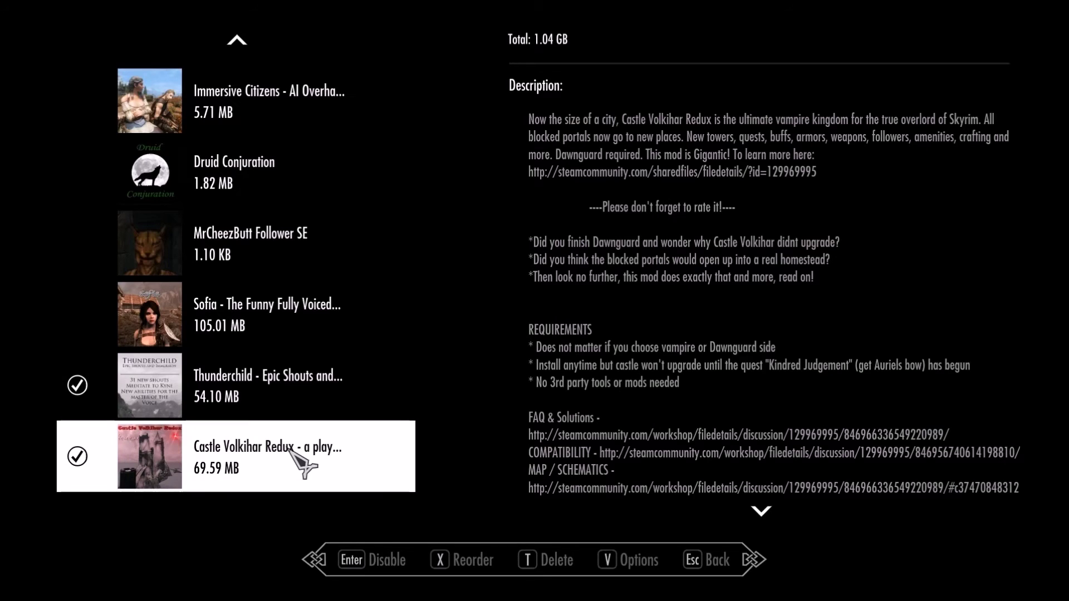
click(202, 390)
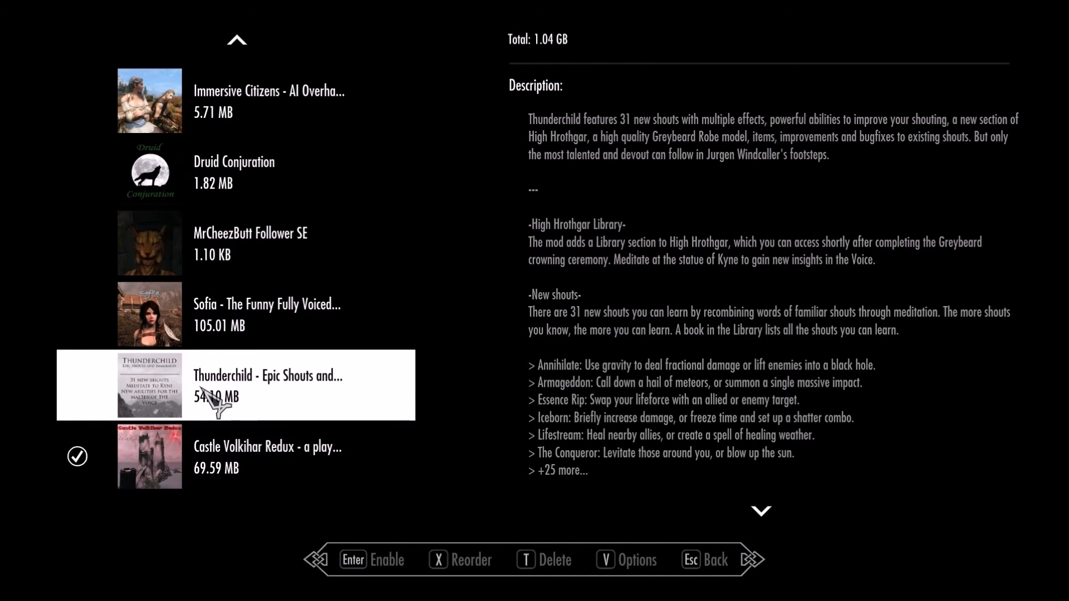
click(201, 390)
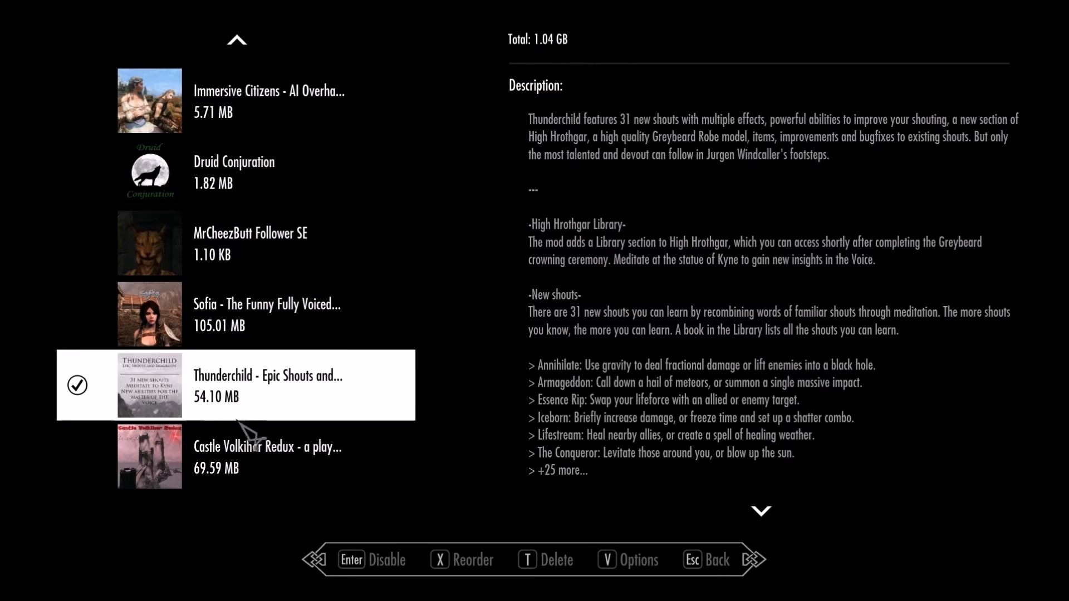
- Move Thunderchild below Castle Volkihar Redux in the load order and enable Castle Volkihar Redux
key(Down)
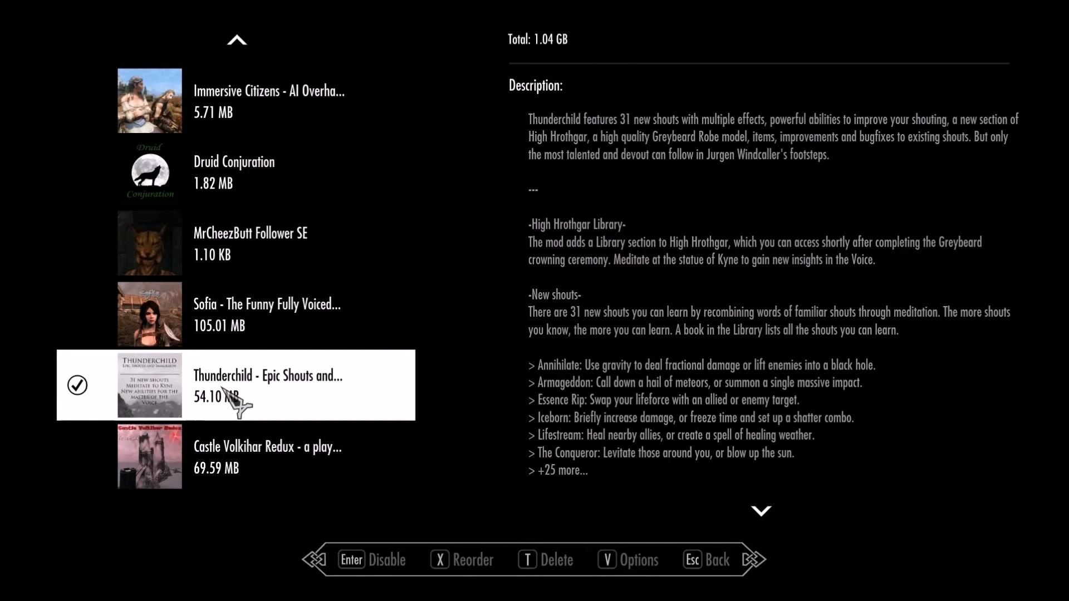
key(x)
key(Down)
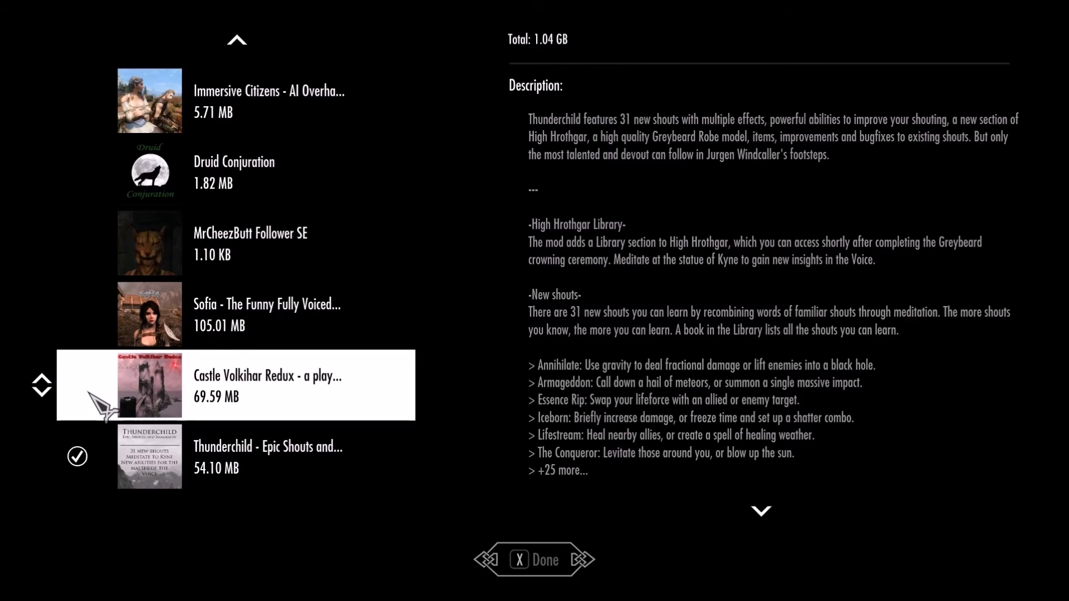
click(103, 407)
click(92, 411)
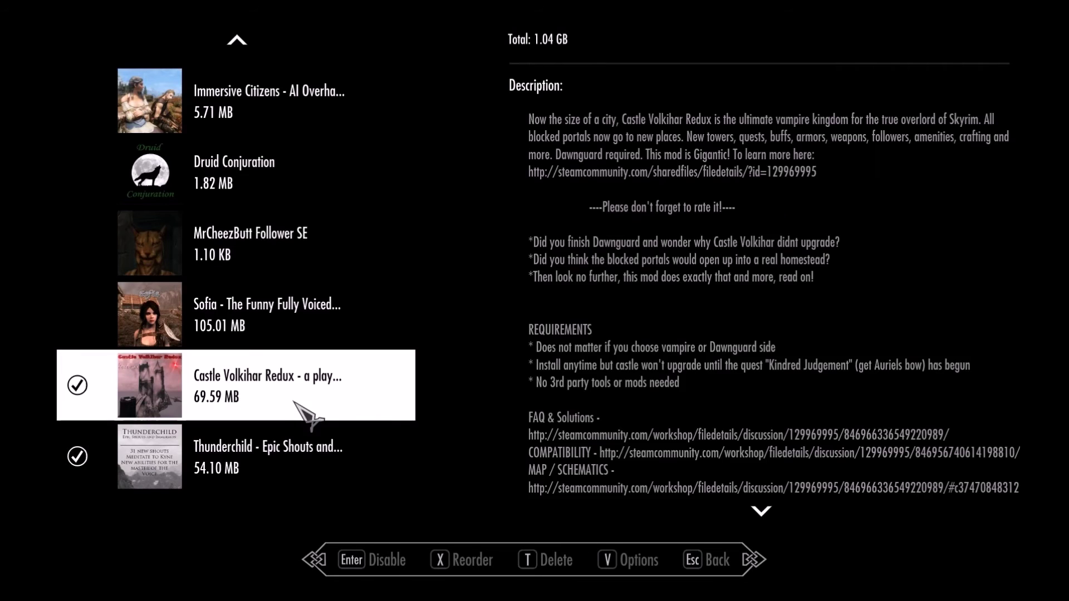
- Enable the remaining disabled mods in the load order, including MrCheezButt Follower SE, and return to the mod library
scroll(290, 234, up, 3)
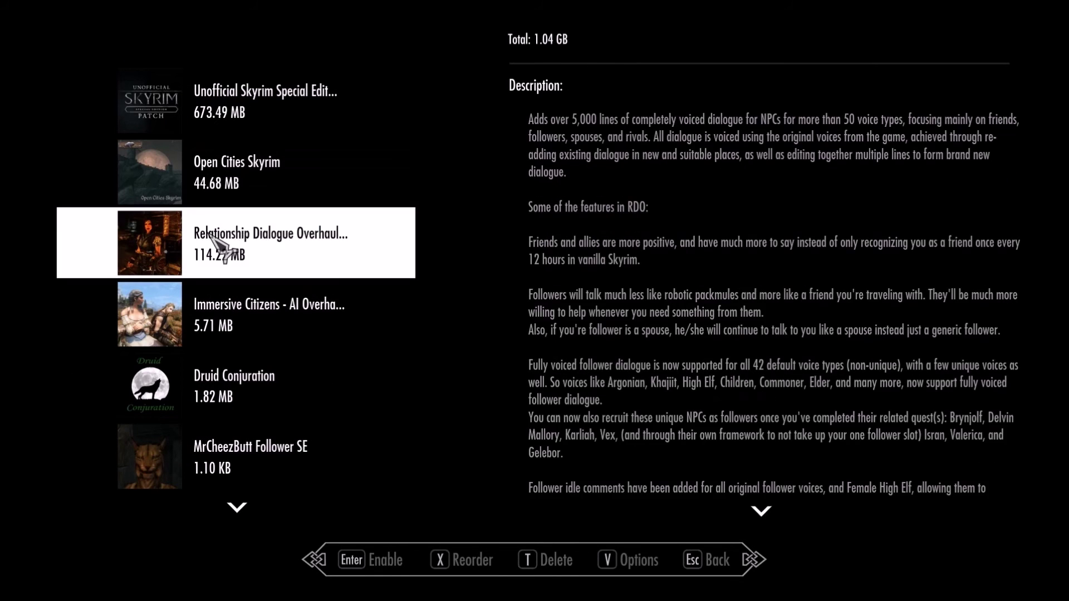
click(92, 443)
key(Escape)
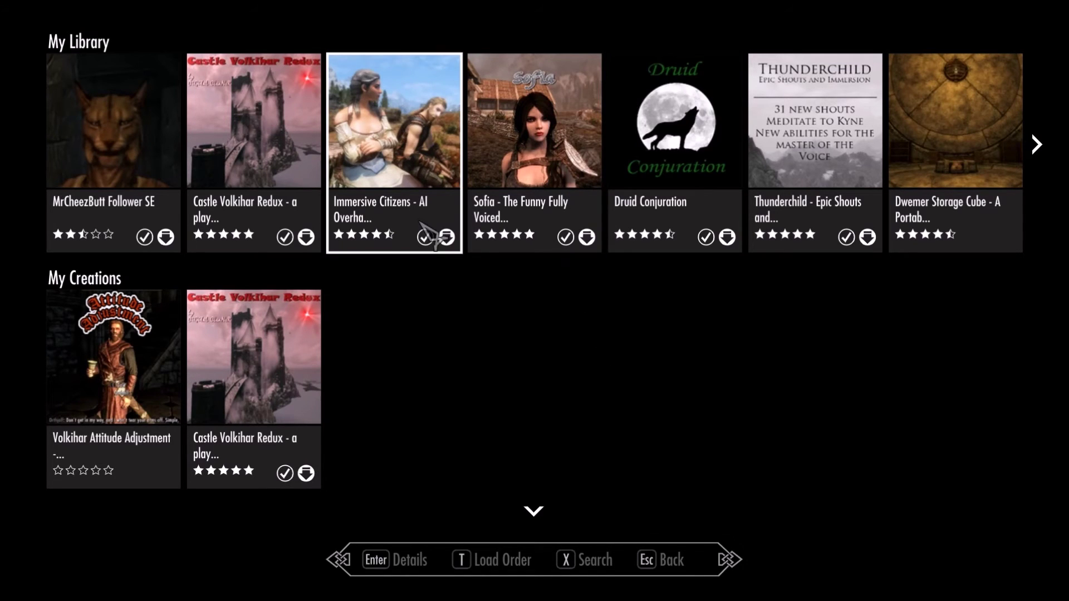
- Download the Volkihar Attitude Adjustment mod from My Creations and return to the mod library
click(94, 399)
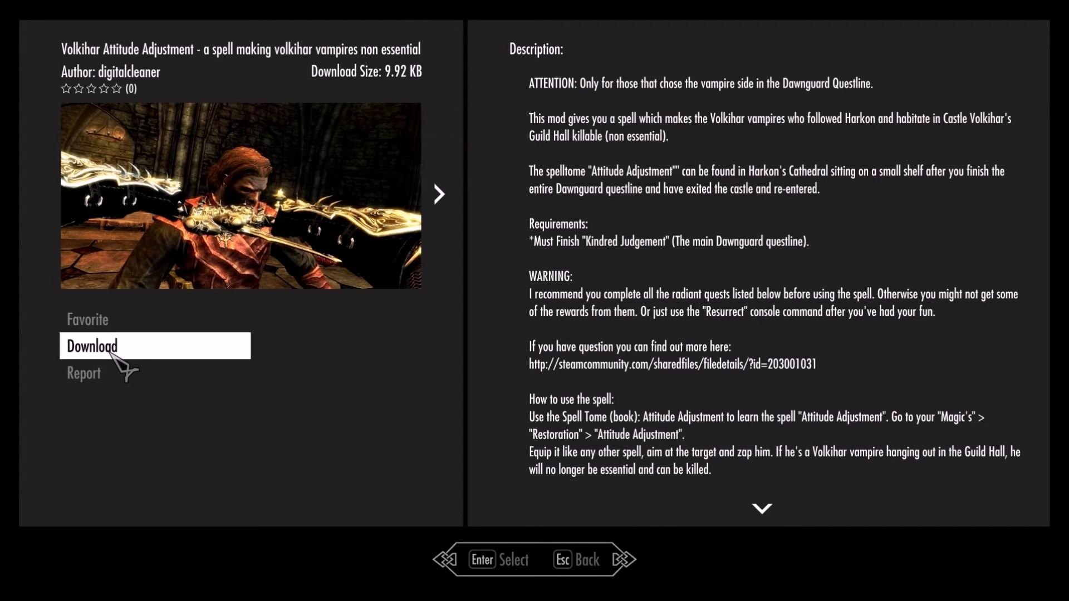
click(111, 354)
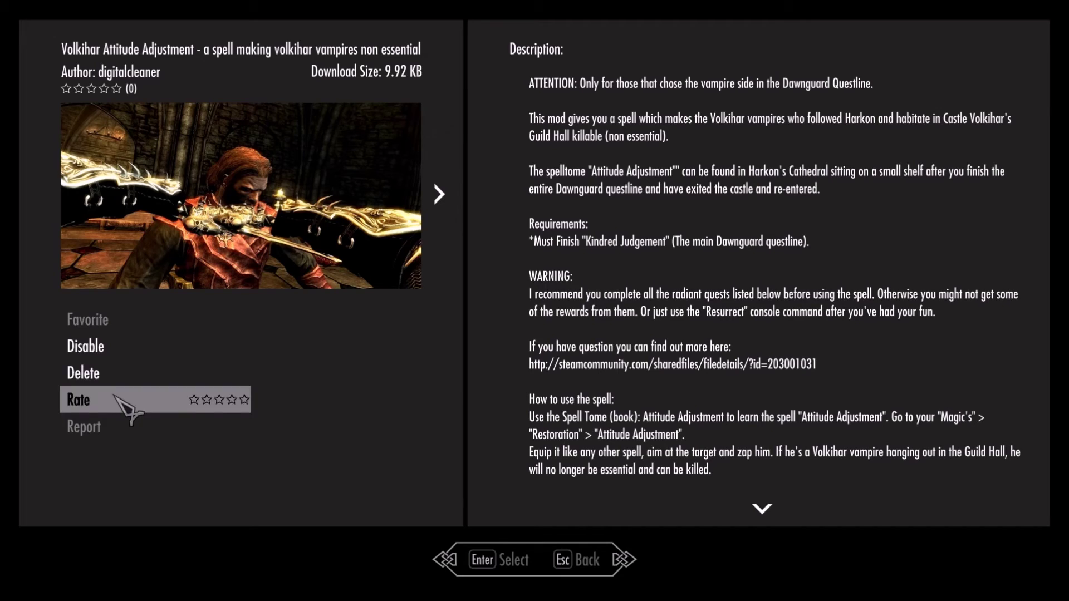
click(170, 354)
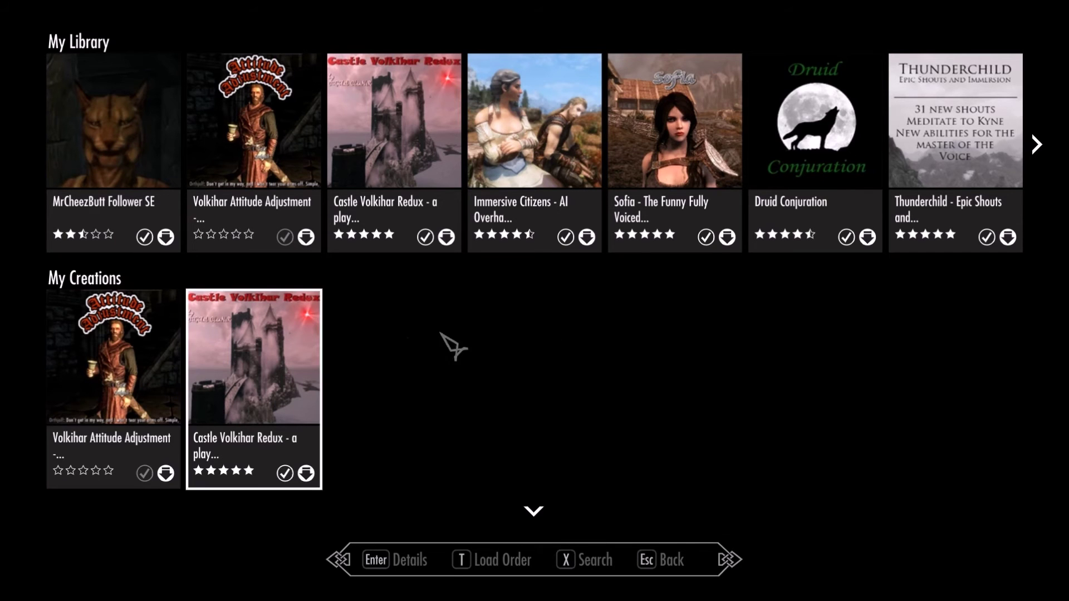
- Examine the options available for Volkihar Attitude Adjustment from both My Creations and My Library
click(156, 390)
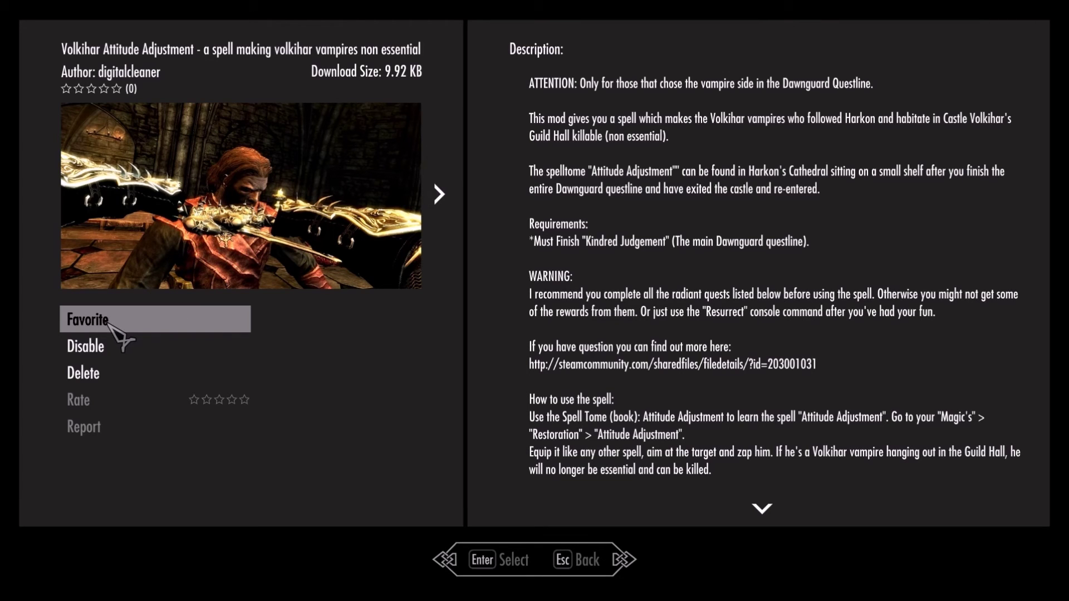
key(Escape)
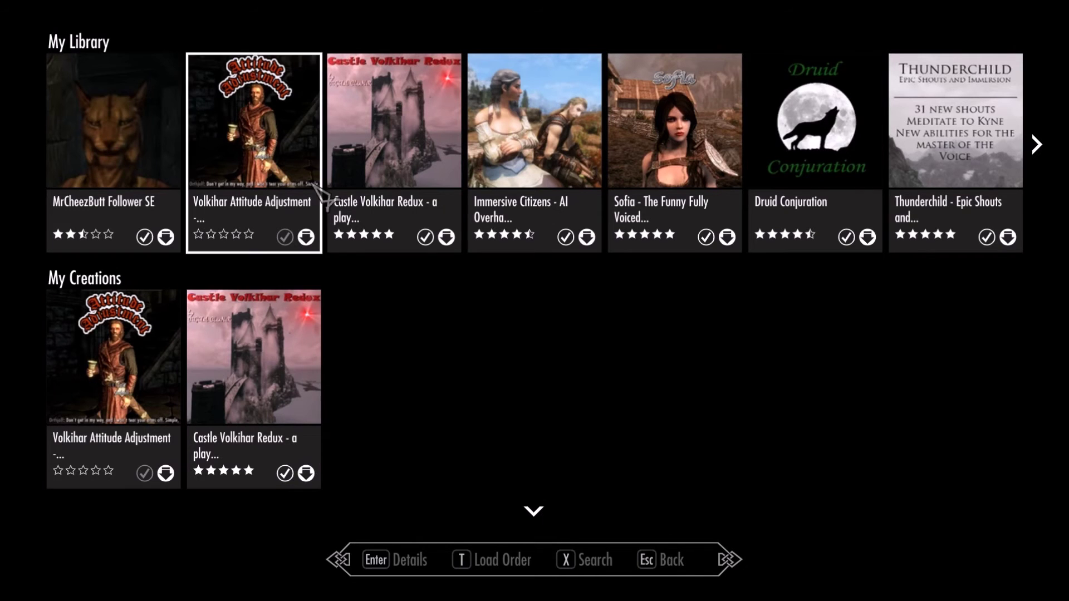
click(270, 146)
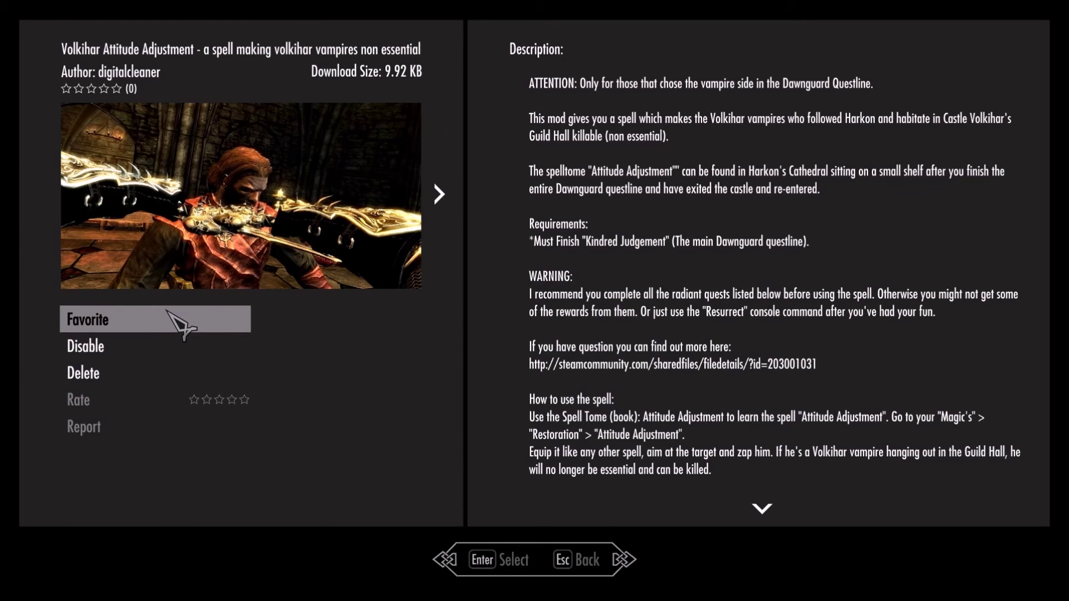
key(Escape)
- Mark MrCheezButt Follower SE as a favorite, remove the mark again, and return to the mod library
click(134, 156)
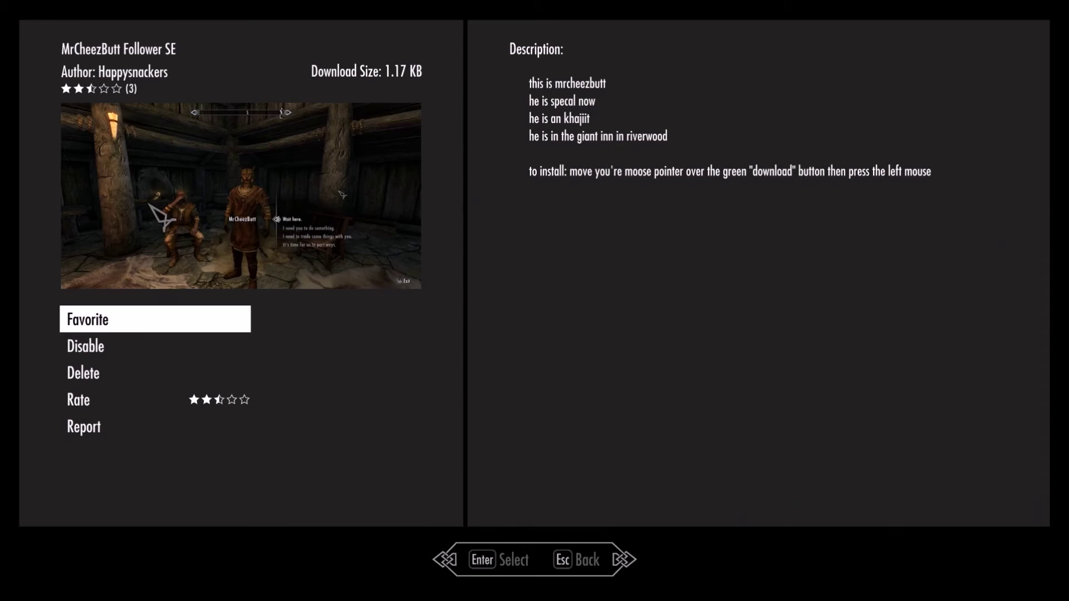
click(109, 325)
click(170, 318)
key(Escape)
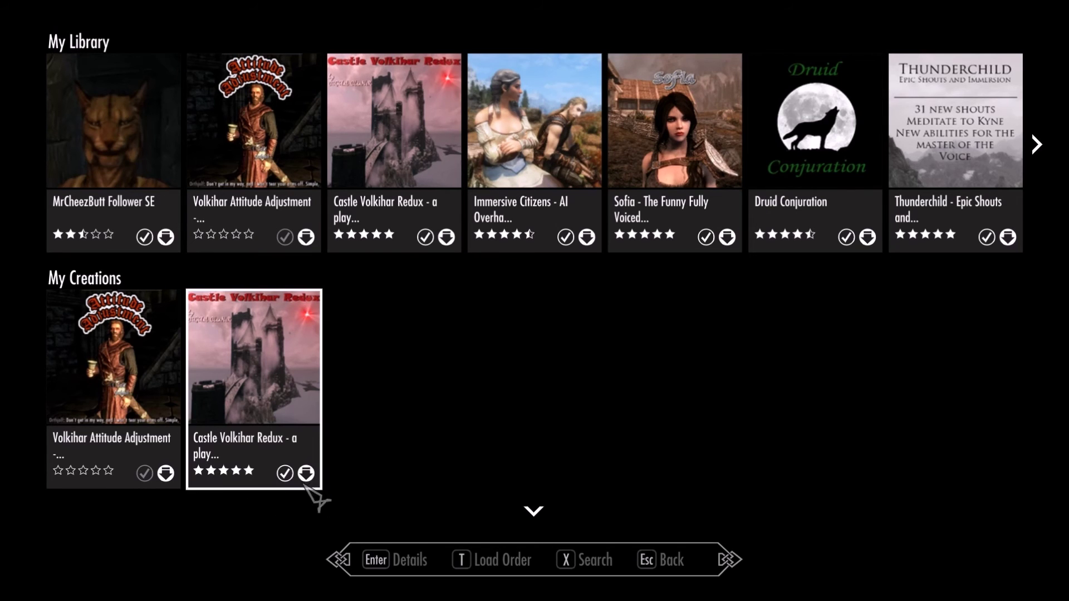
- Delete the MrCheezButt Follower SE mod from My Library and leave the mod library for the main menu
click(158, 174)
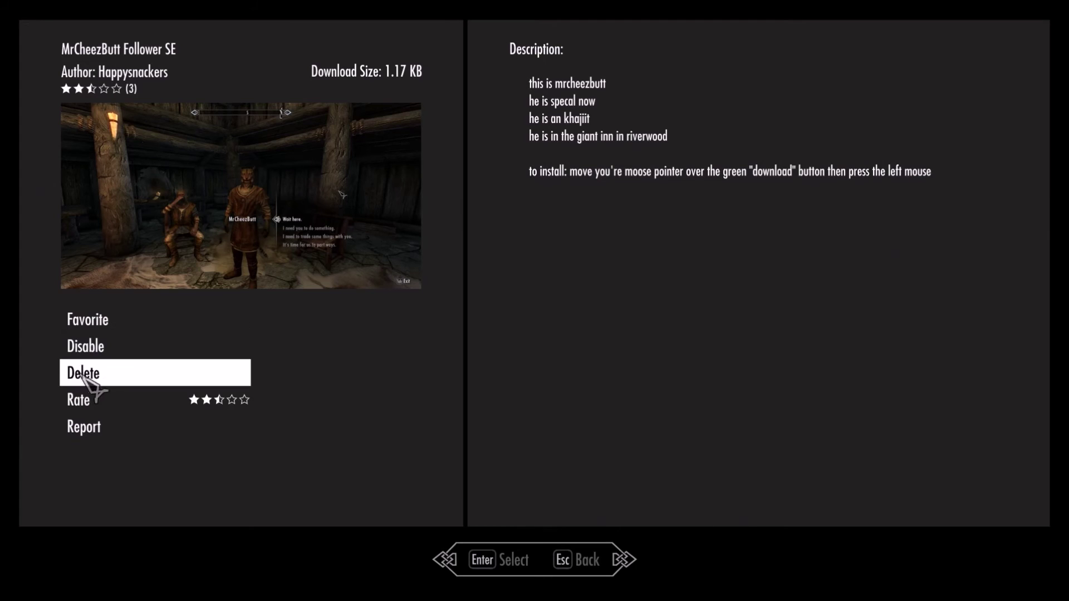
click(100, 381)
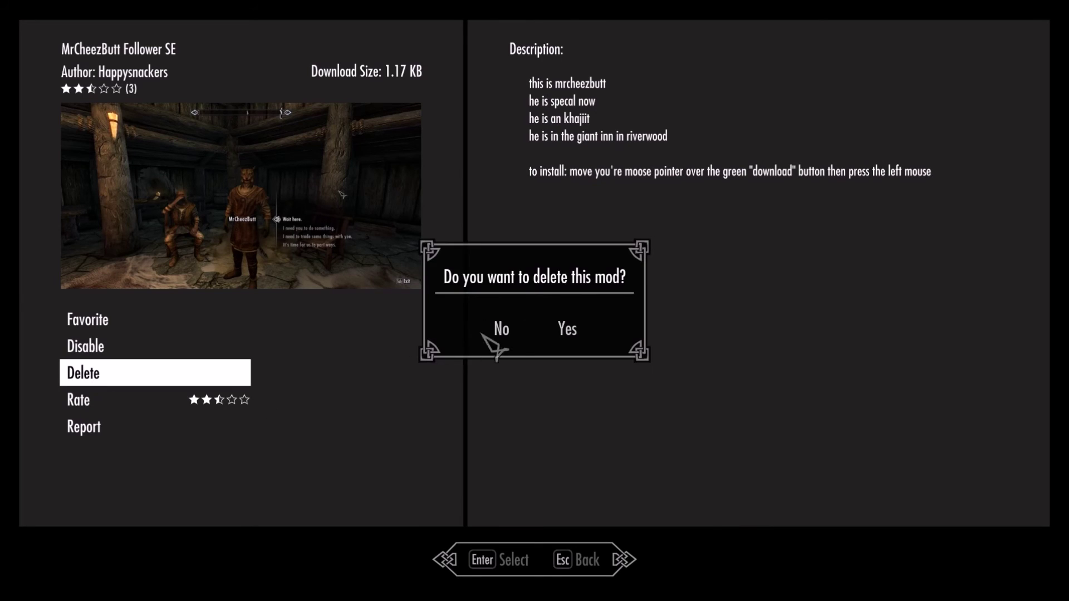
click(565, 319)
key(Escape)
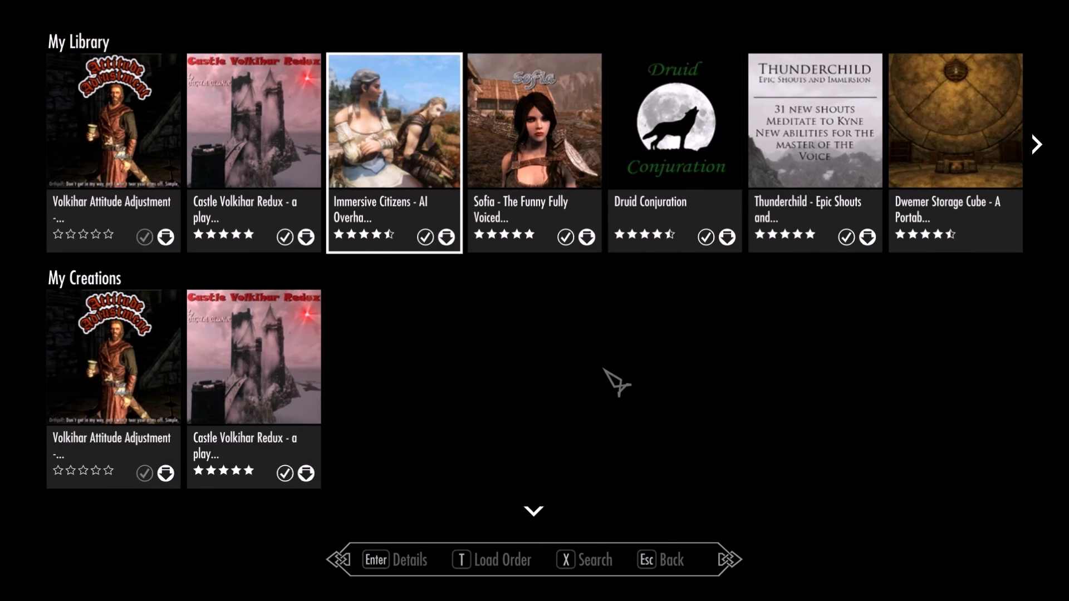
key(Escape)
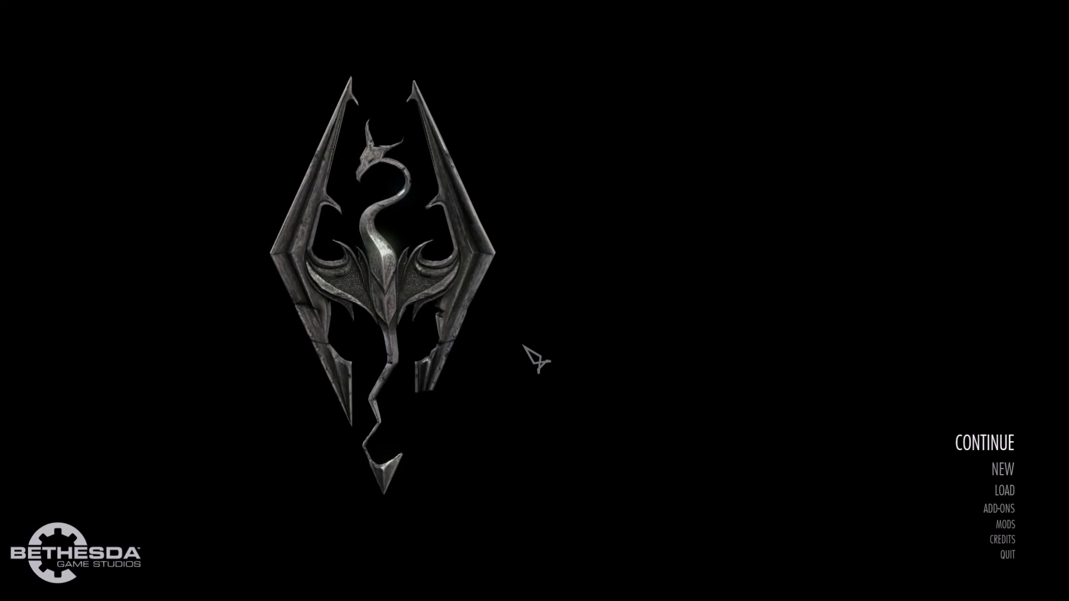
- Load modded save 020, Forgotten Vale, from the list of all saves
click(1007, 490)
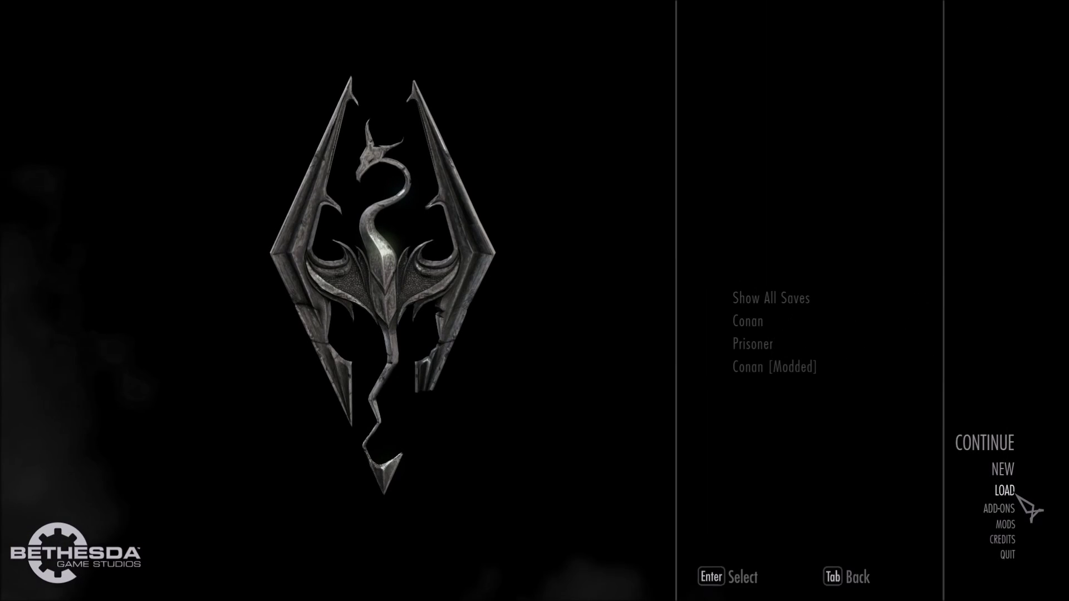
click(802, 300)
scroll(780, 306, down, 3)
scroll(771, 411, down, 6)
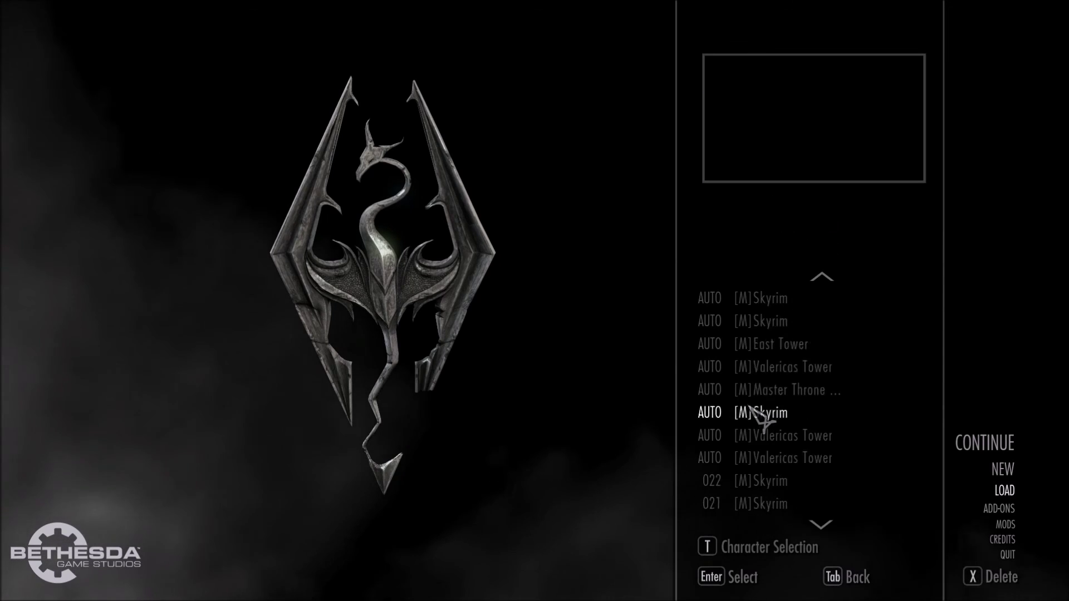
scroll(776, 480, down, 3)
click(776, 481)
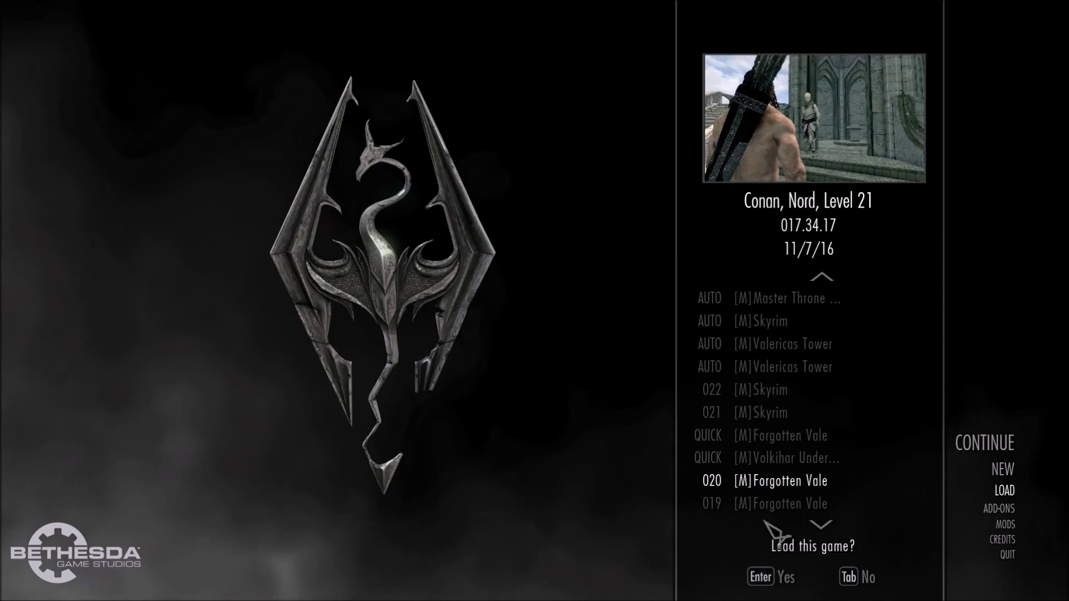
click(771, 579)
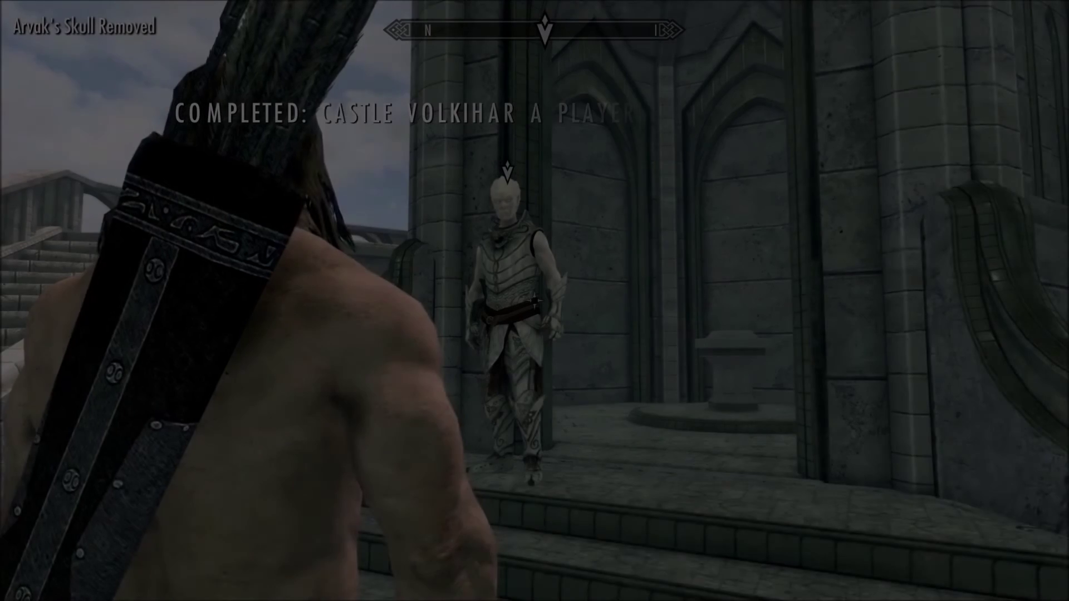
- Zoom into first-person view and back the character away from the shrine steps to look over the loaded scene
scroll(535, 300, up, 5)
key(s)
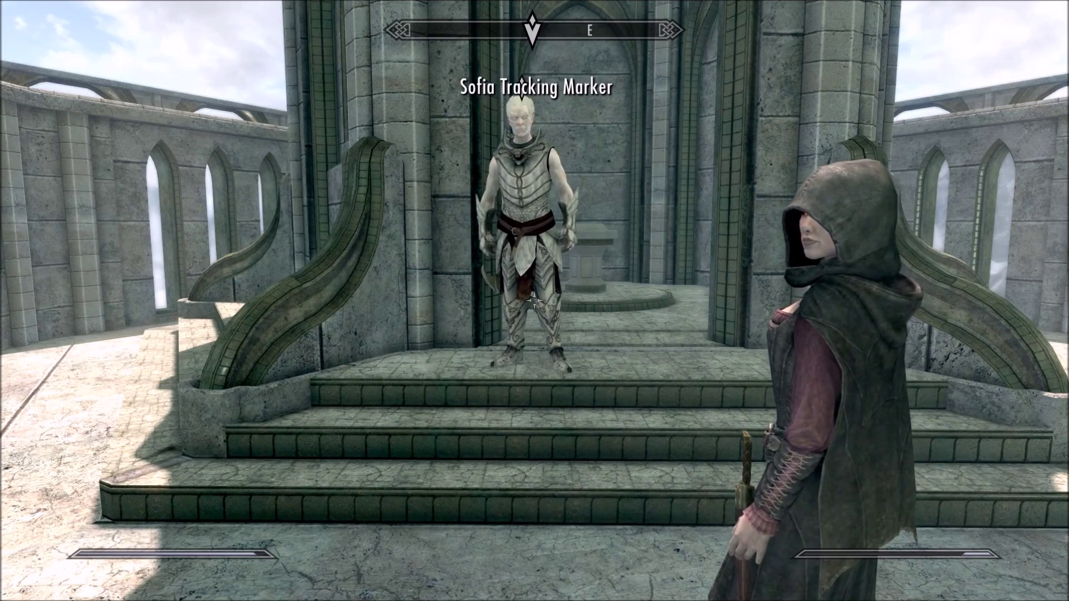
key(s)
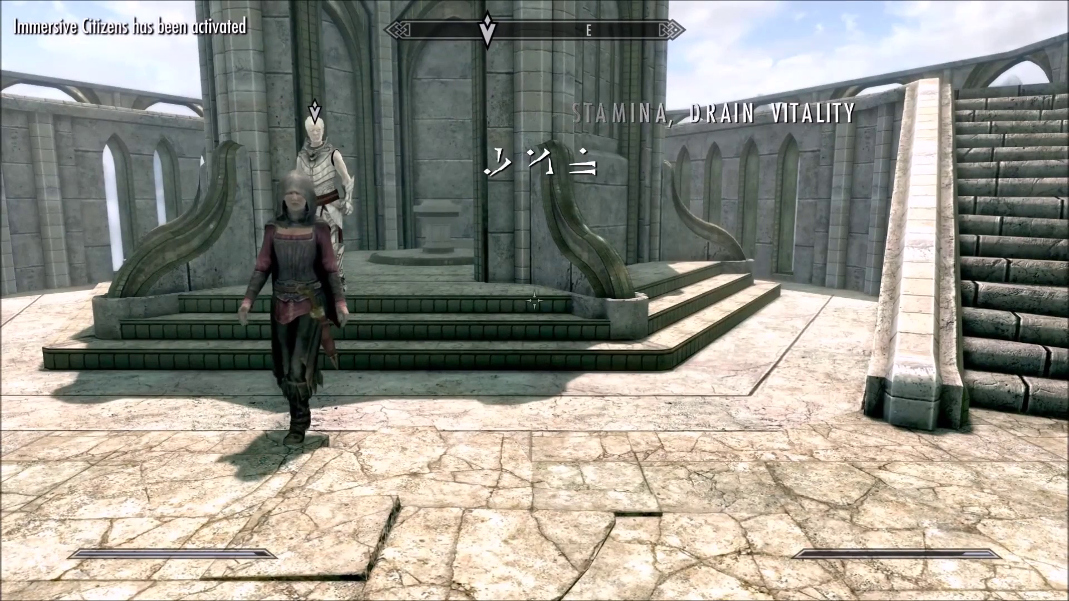
- Quit the current game to the main menu from the system options
key(j)
click(761, 57)
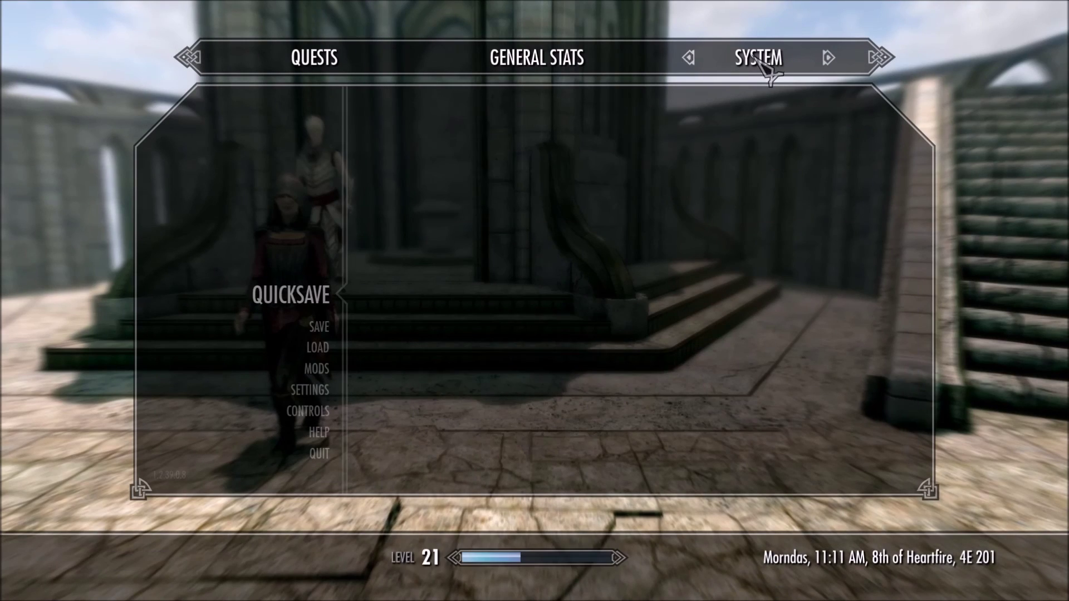
click(328, 454)
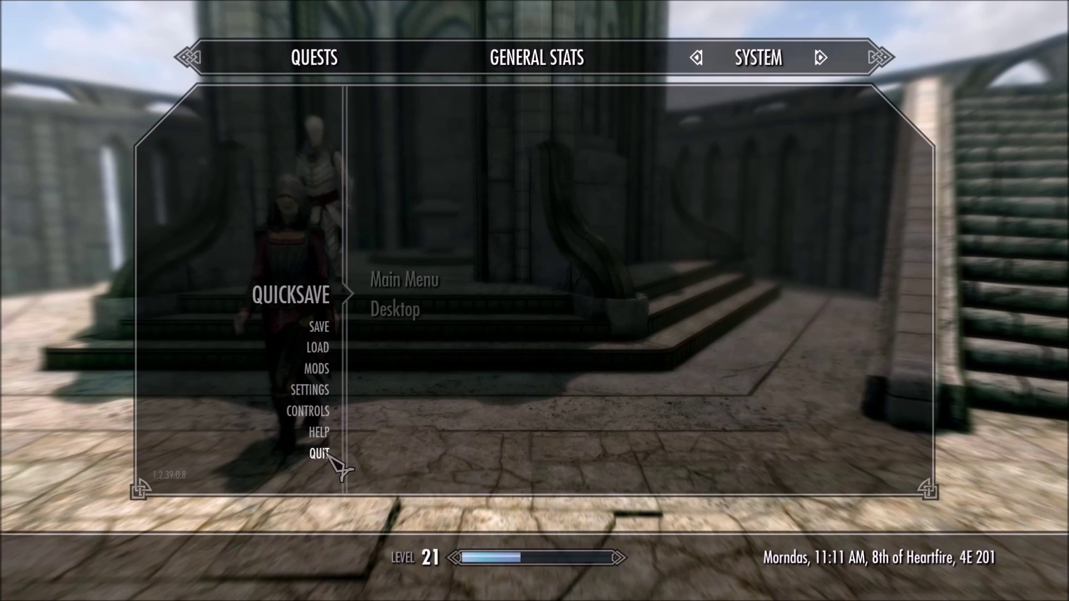
click(412, 281)
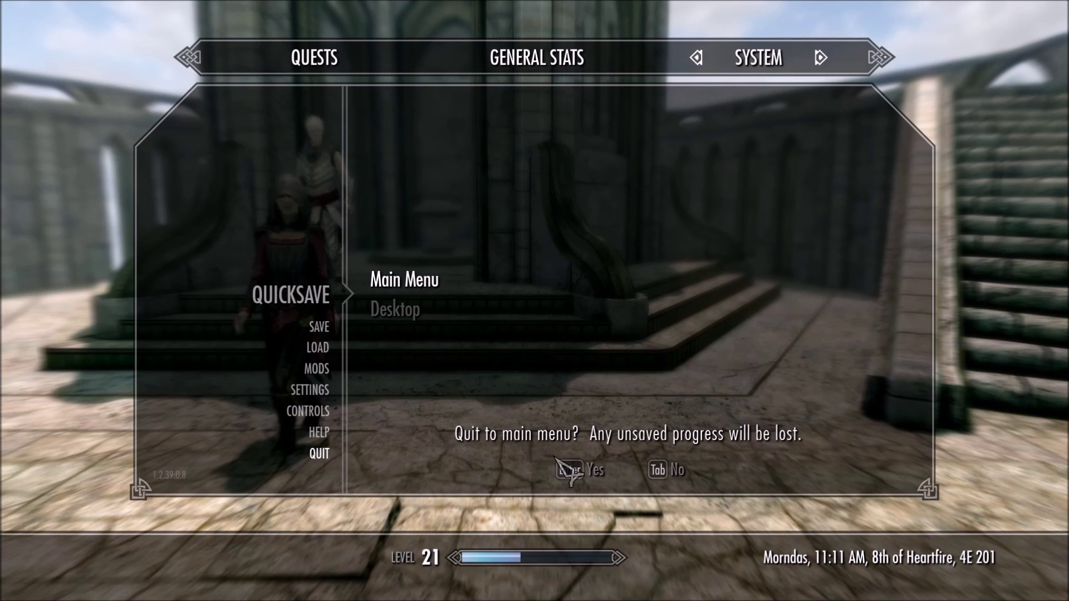